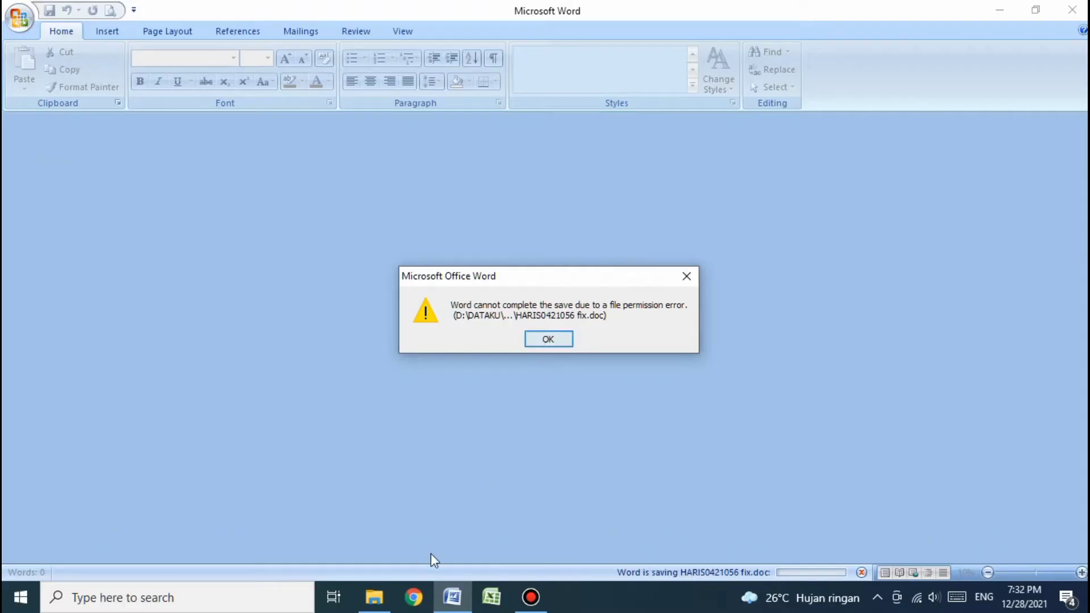
- Switch to File Explorer showing the folders of Local Disk (D:)
{"action": "left_click", "coordinate": [374, 597]}
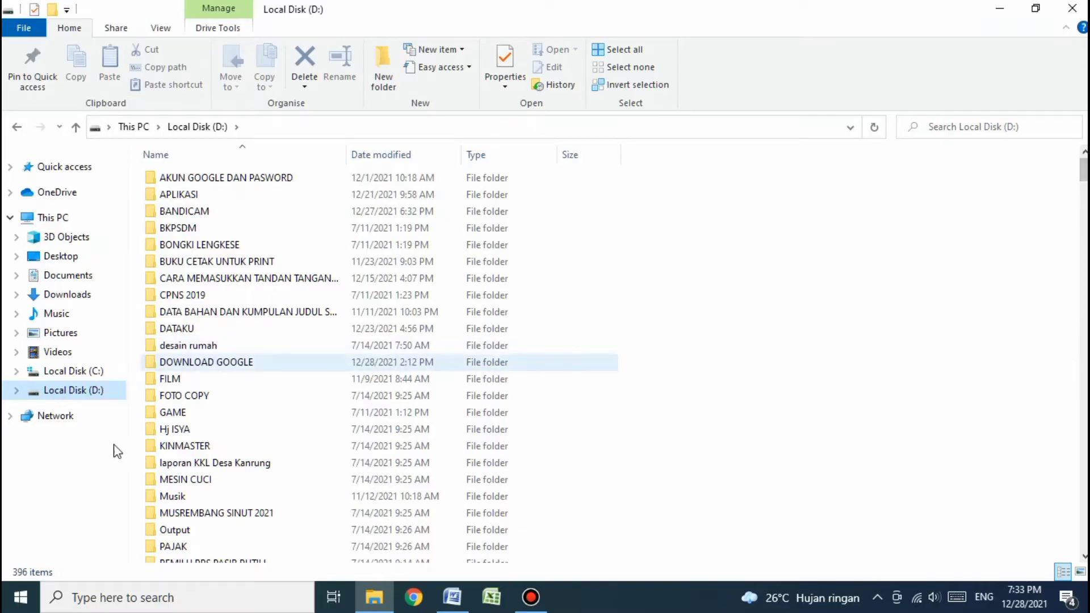
- Open, close, and reopen the Windows Start menu over File Explorer
{"action": "left_click", "coordinate": [12, 600]}
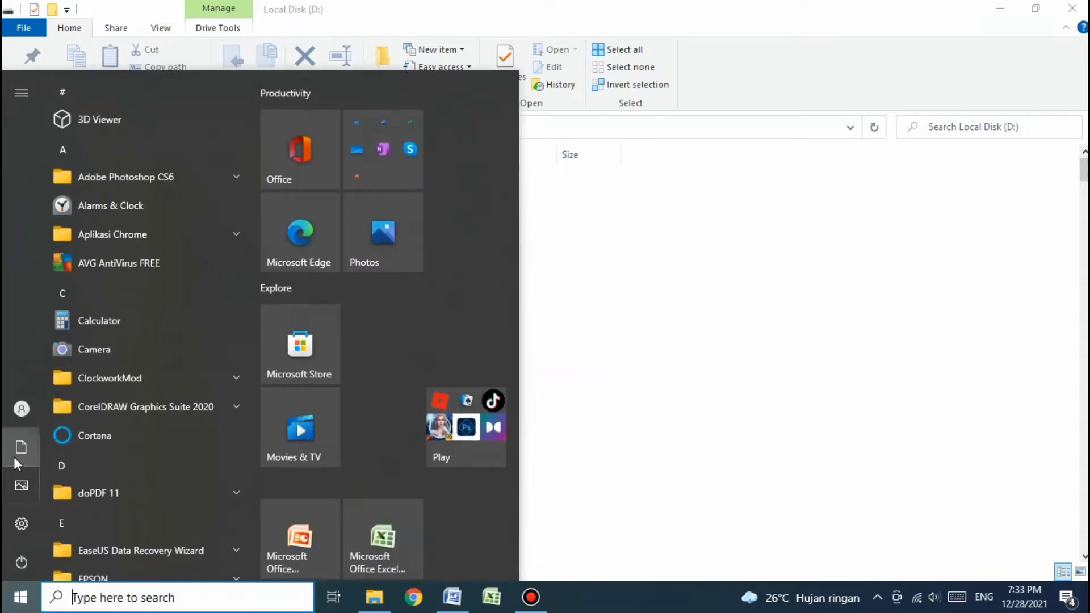
{"action": "mouse_move", "coordinate": [21, 449]}
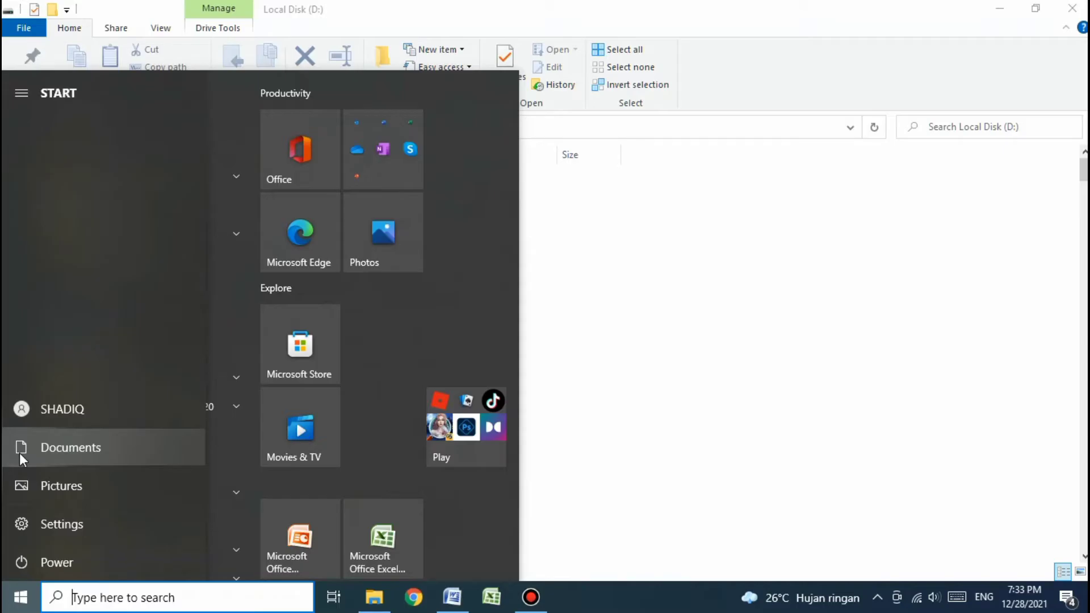
{"action": "left_click", "coordinate": [12, 605]}
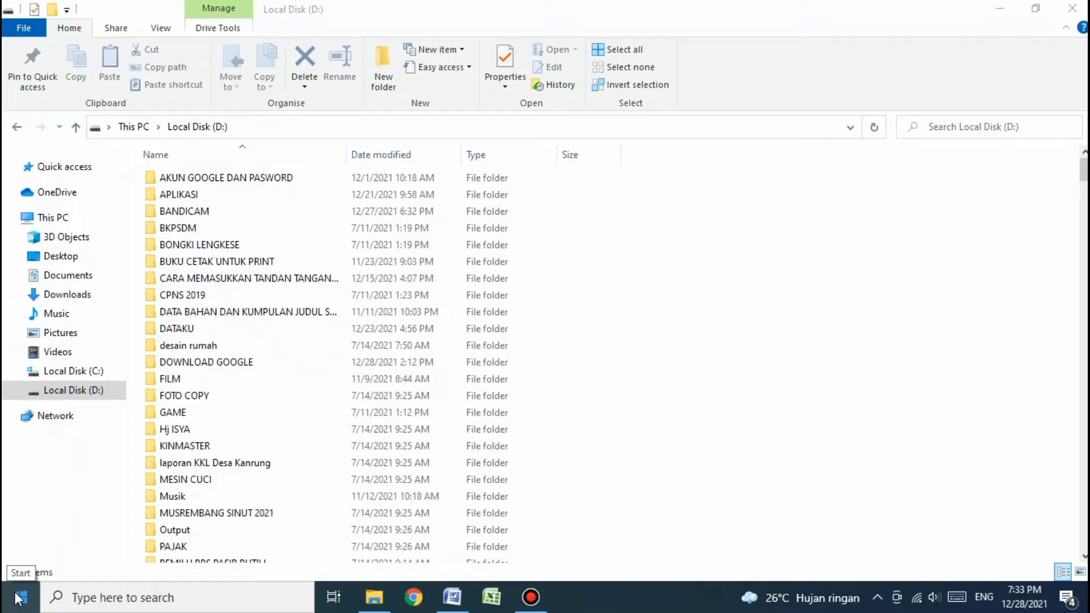
{"action": "left_click", "coordinate": [18, 599]}
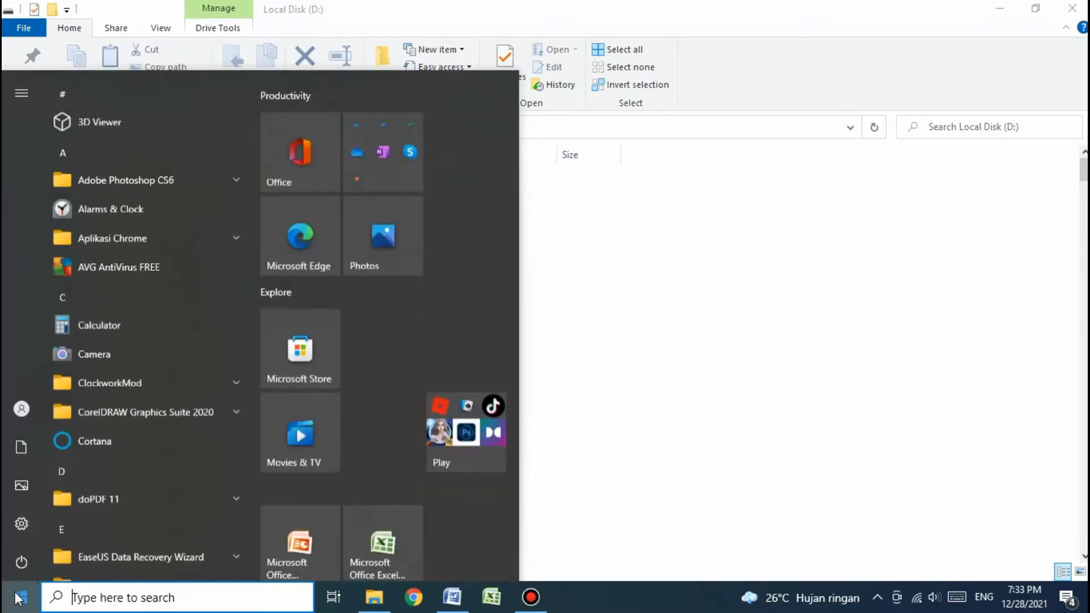
- Open the Local Disk (D:) Properties dialog from the navigation pane's context menu
{"action": "right_click", "coordinate": [62, 391]}
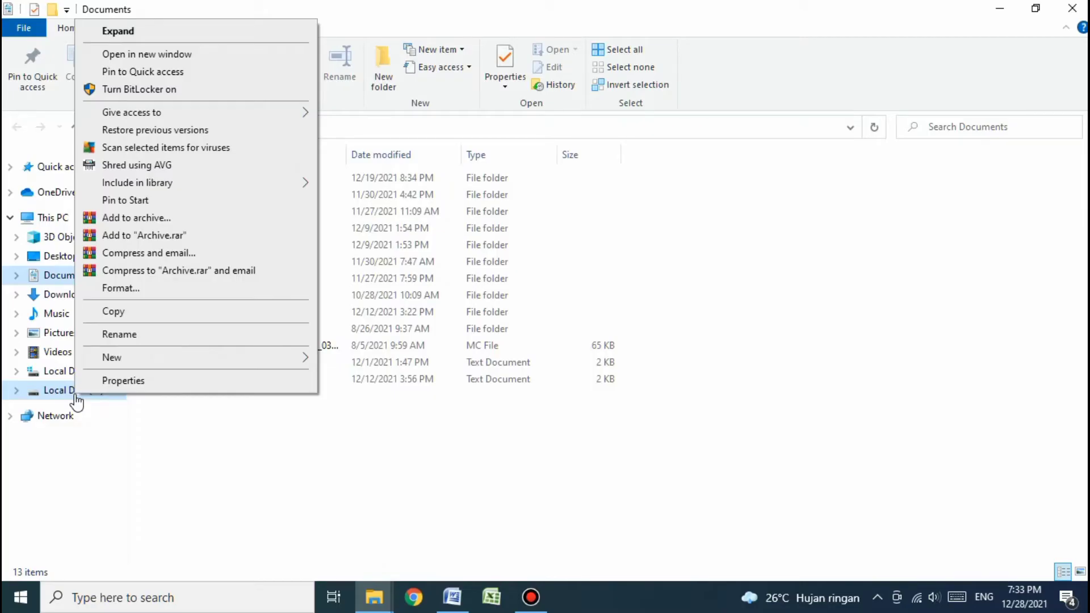
{"action": "left_click", "coordinate": [71, 394]}
{"action": "right_click", "coordinate": [69, 395]}
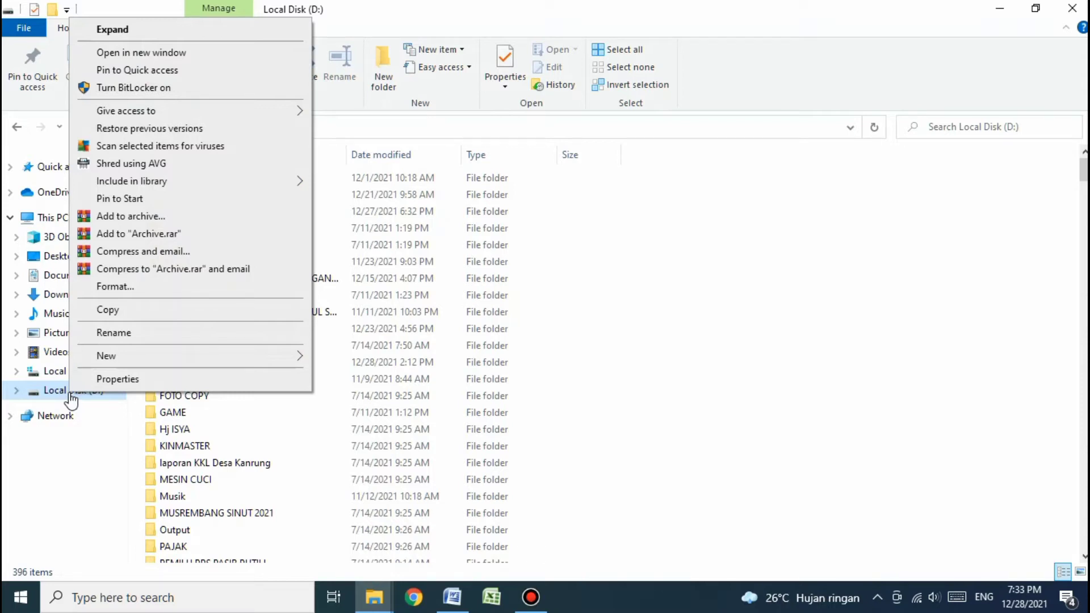
{"action": "left_click", "coordinate": [132, 379]}
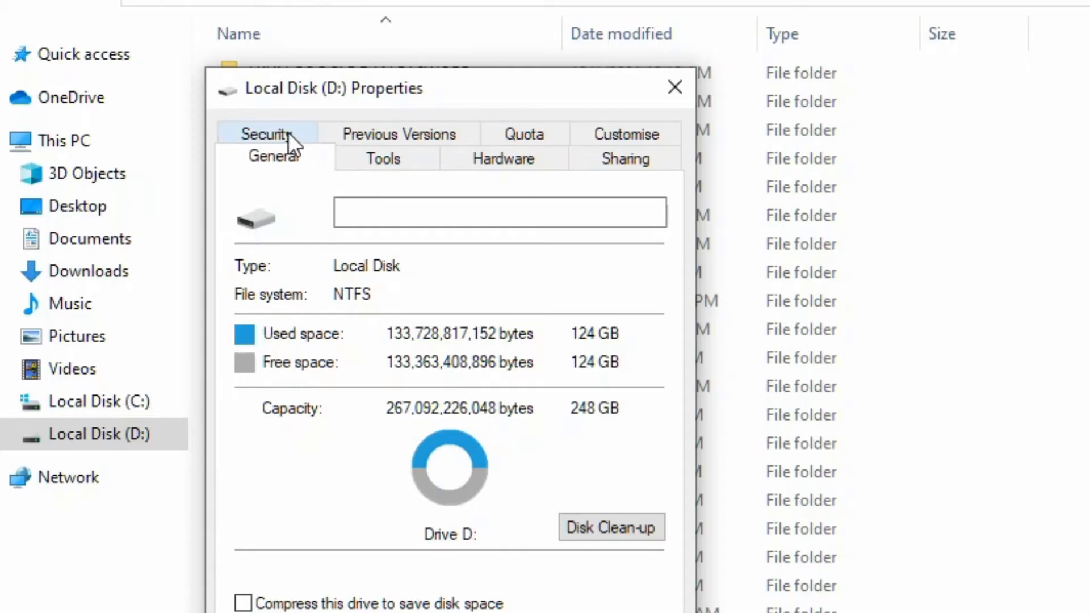
- On the drive's Security tab, open the editable permissions for Local Disk (D:)
{"action": "left_click", "coordinate": [288, 131]}
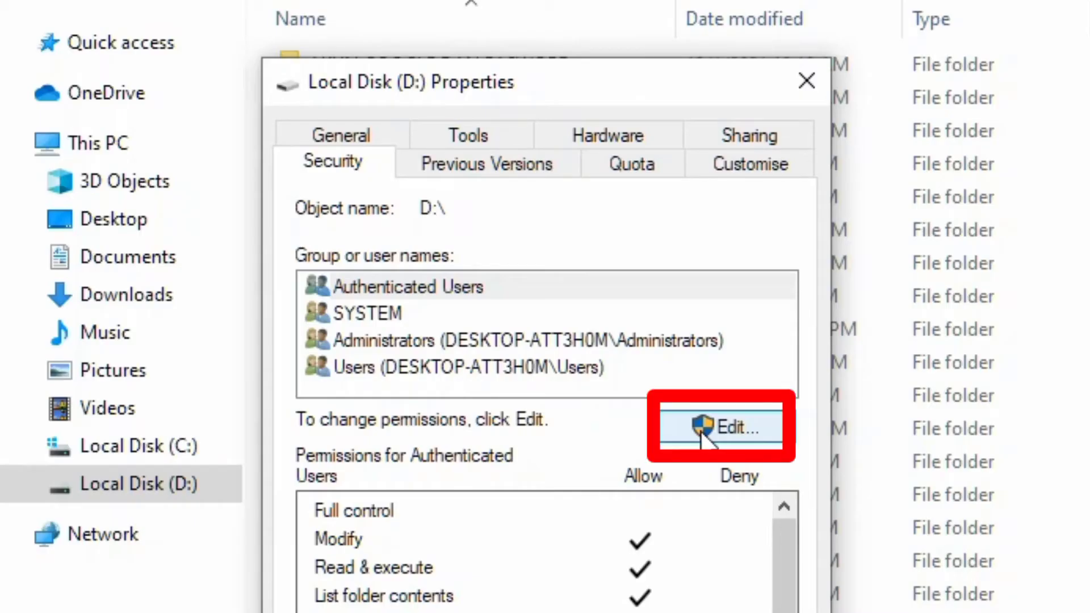
{"action": "left_click", "coordinate": [702, 432]}
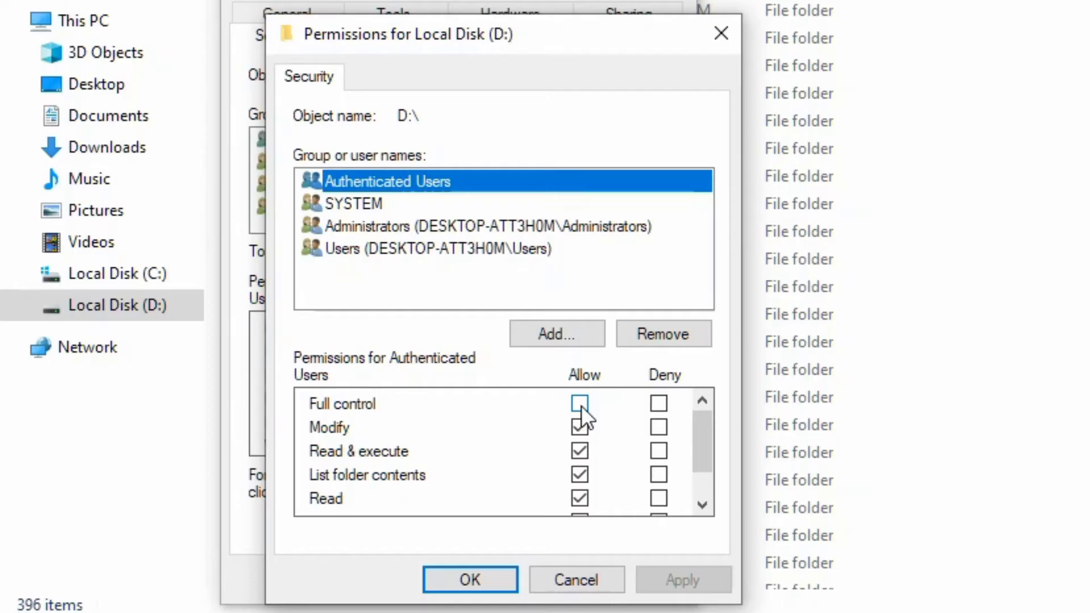
- Allow Full control for Authenticated Users and Users on drive D: and apply it
{"action": "left_click", "coordinate": [580, 404]}
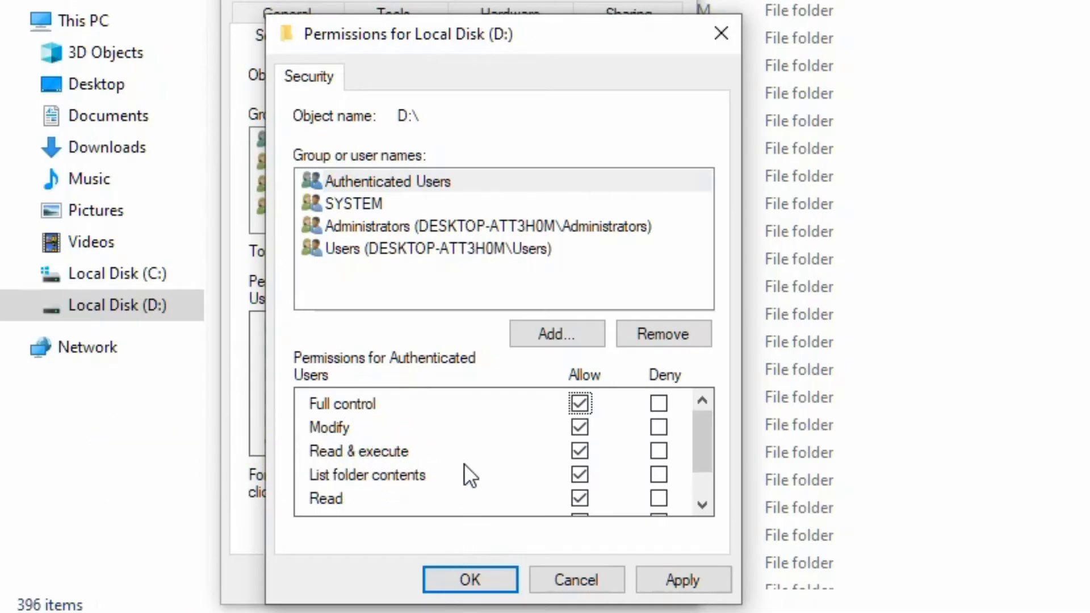
{"action": "left_click", "coordinate": [348, 204]}
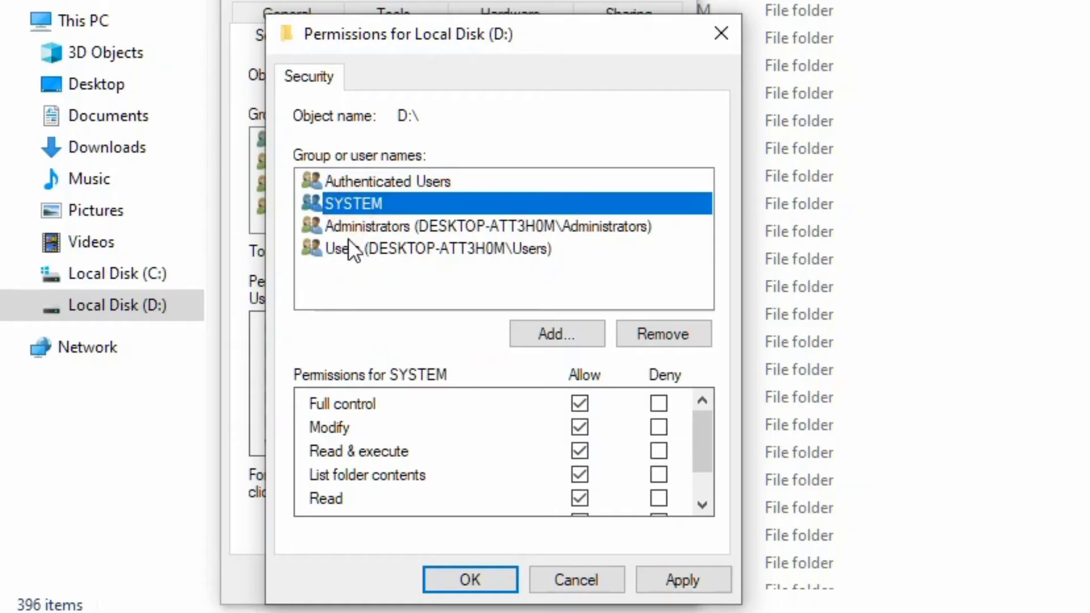
{"action": "left_click", "coordinate": [349, 226]}
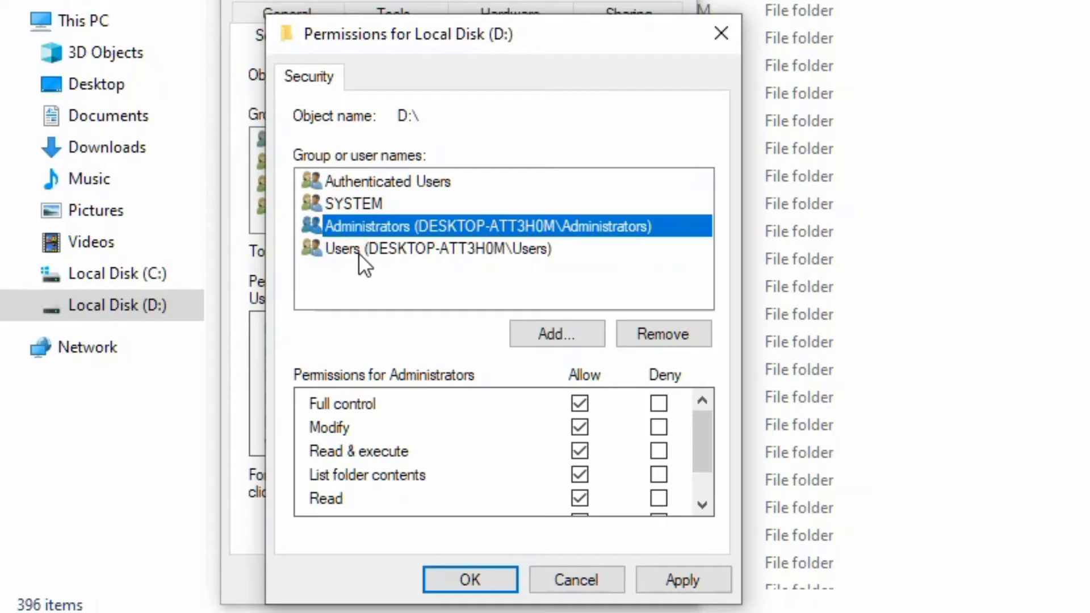
{"action": "left_click", "coordinate": [358, 249]}
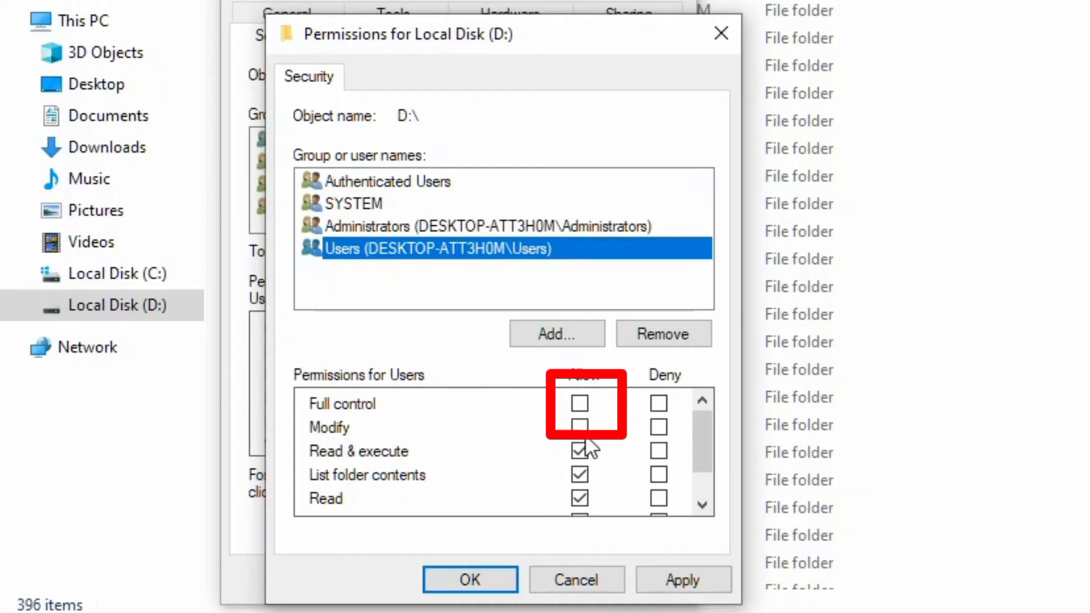
{"action": "left_click", "coordinate": [575, 403]}
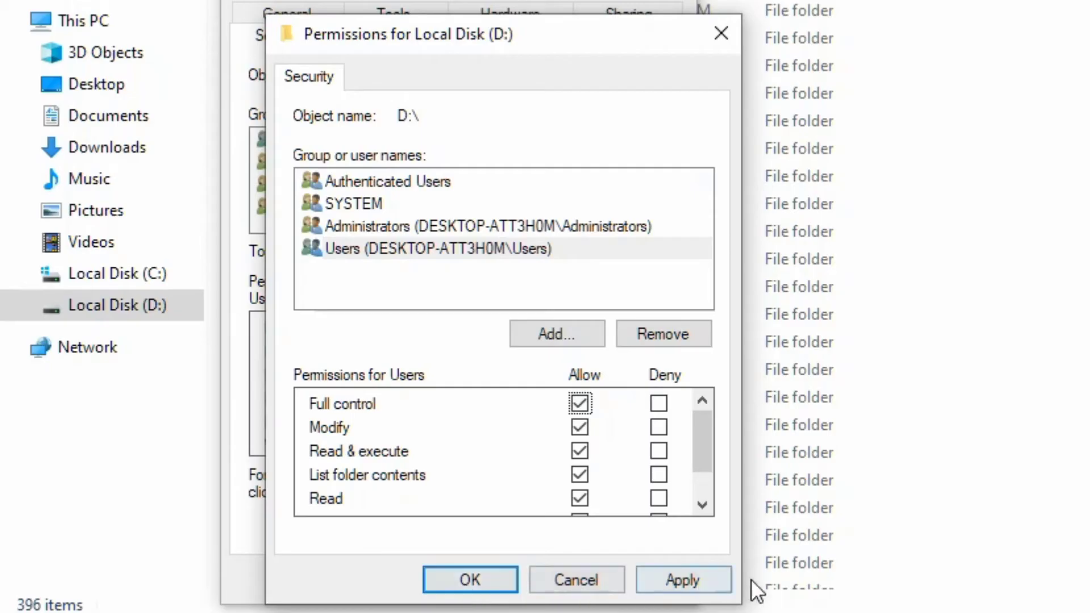
{"action": "left_click", "coordinate": [690, 579]}
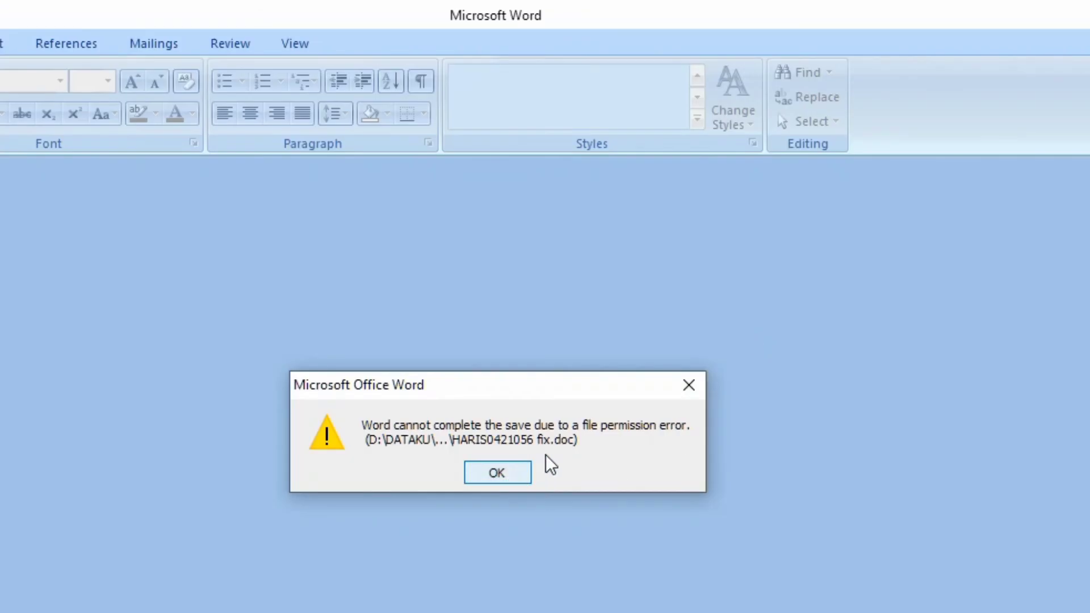
- Dismiss Word's file permission error with OK
{"action": "left_click", "coordinate": [689, 385]}
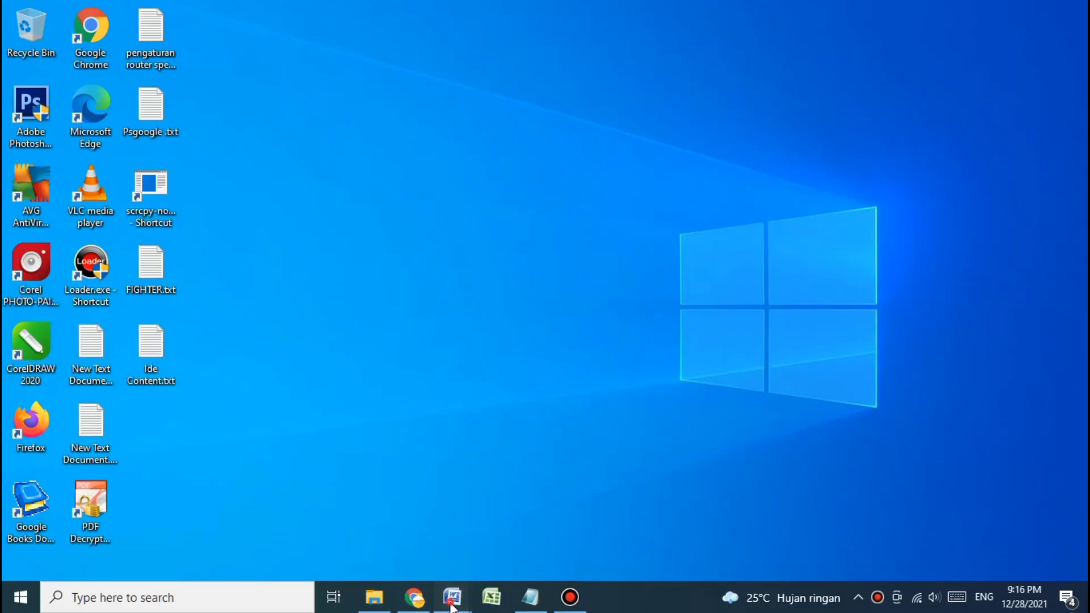
- Bring the Document2 Word window forward and scroll down through its text
{"action": "left_click", "coordinate": [452, 602]}
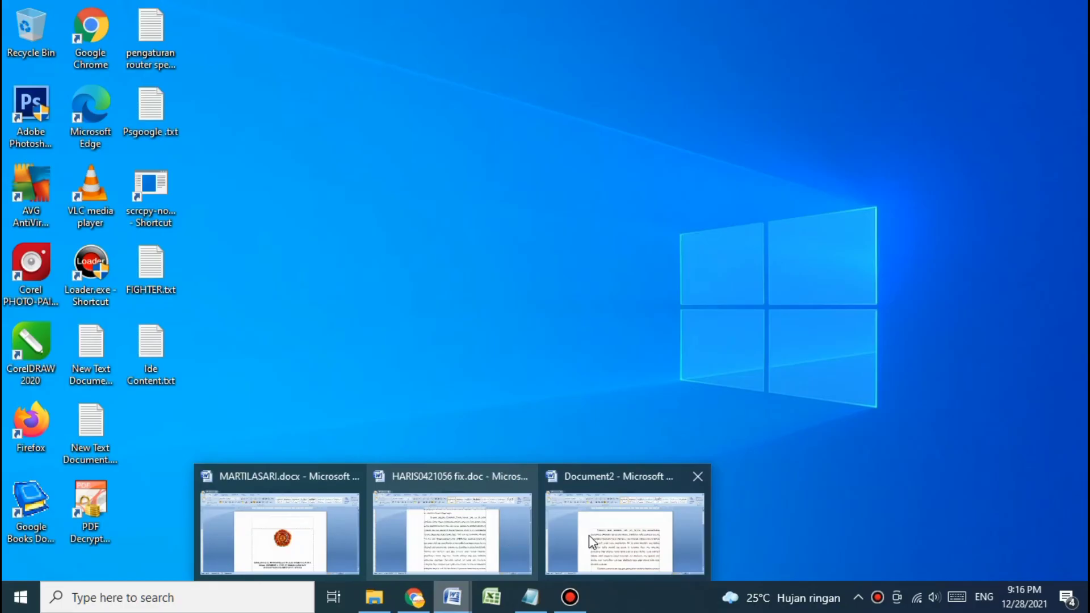
{"action": "mouse_move", "coordinate": [624, 533]}
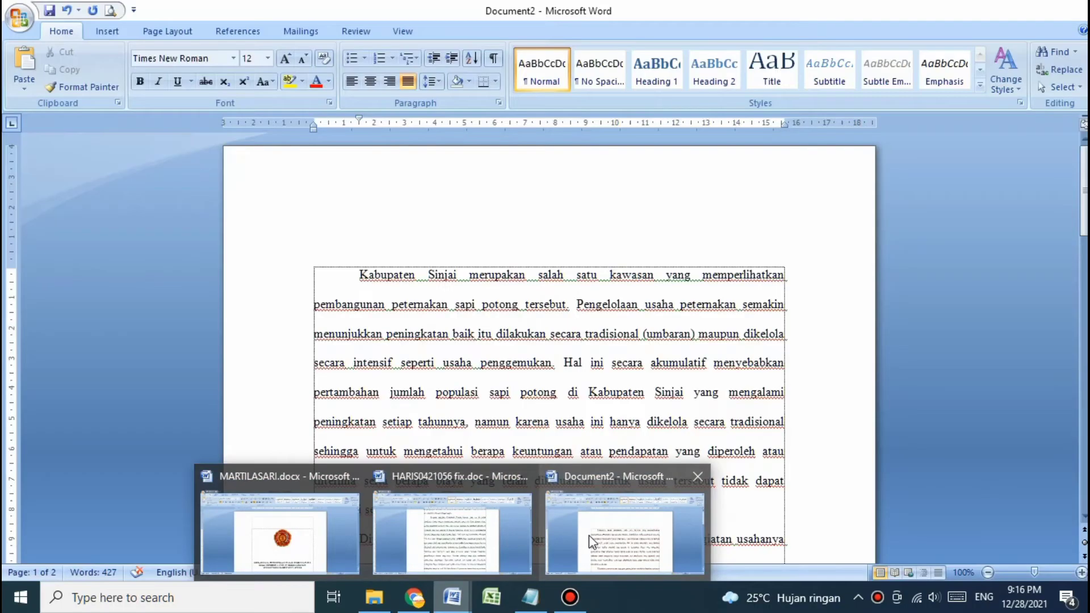
{"action": "left_click", "coordinate": [588, 535]}
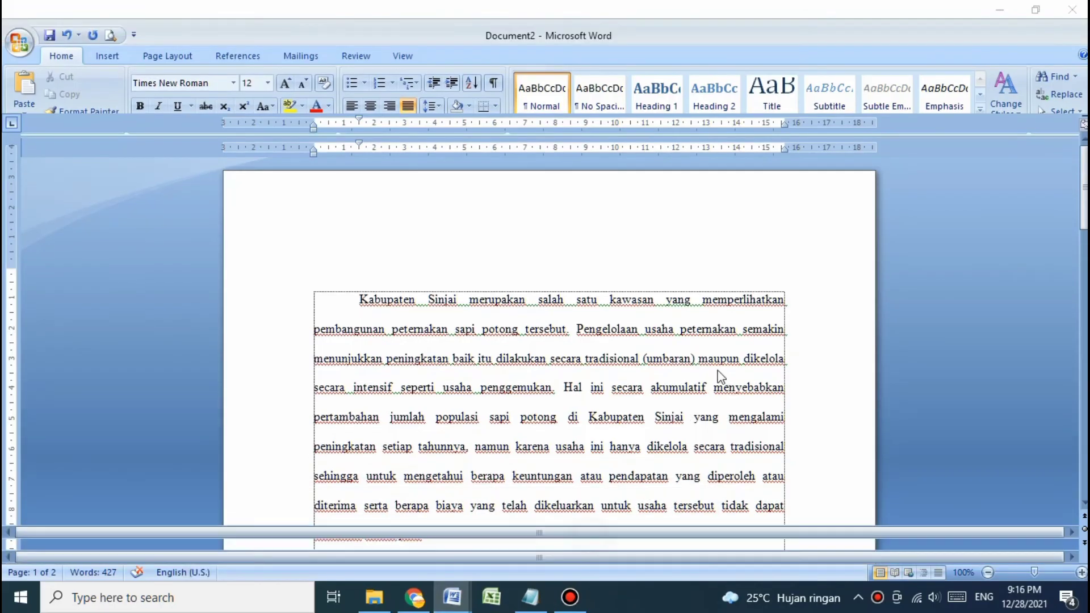
{"action": "left_click", "coordinate": [744, 341]}
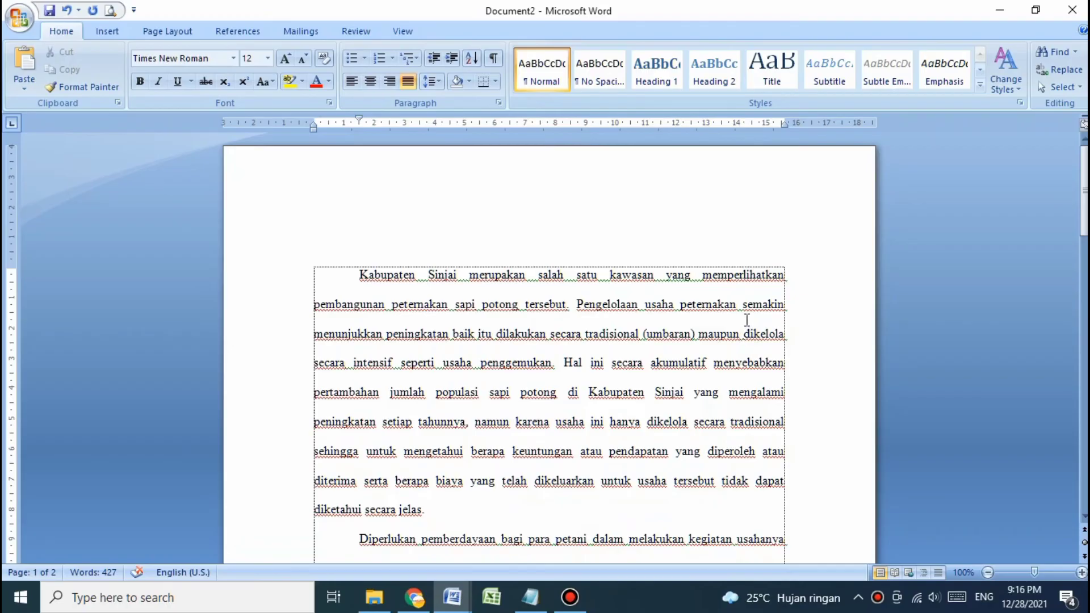
{"action": "scroll", "coordinate": [748, 320], "scroll_direction": "down", "scroll_amount": 1}
{"action": "scroll", "coordinate": [747, 319], "scroll_direction": "down", "scroll_amount": 1}
{"action": "scroll", "coordinate": [747, 319], "scroll_direction": "down", "scroll_amount": 1}
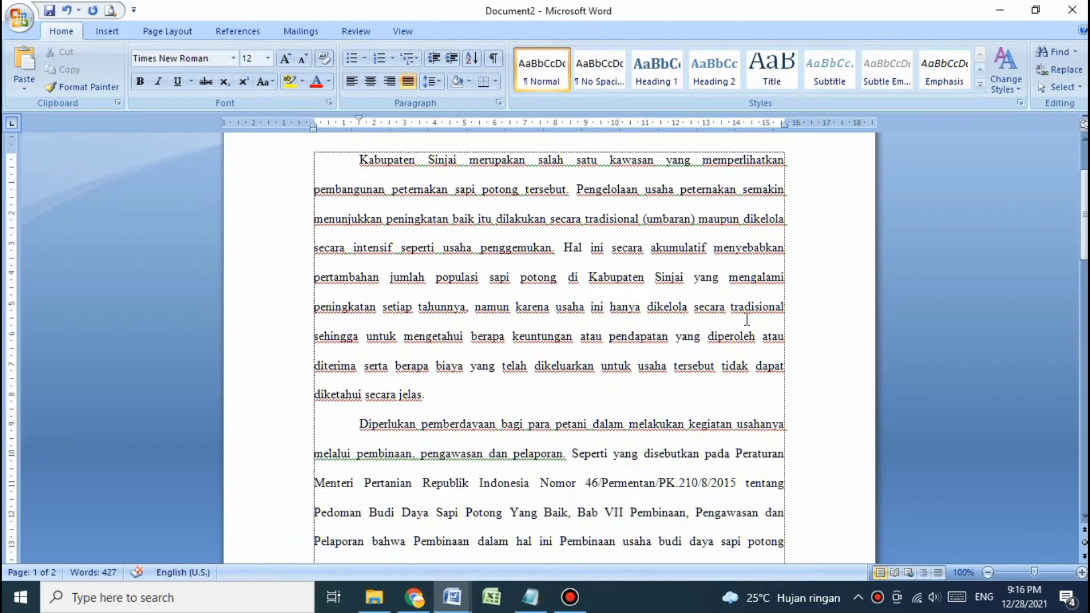
{"action": "scroll", "coordinate": [747, 320], "scroll_direction": "down", "scroll_amount": 5}
- Save the document as 'DOKUMEN PENTING.docx' on Local Disk (D:)
{"action": "key", "text": "ctrl+s"}
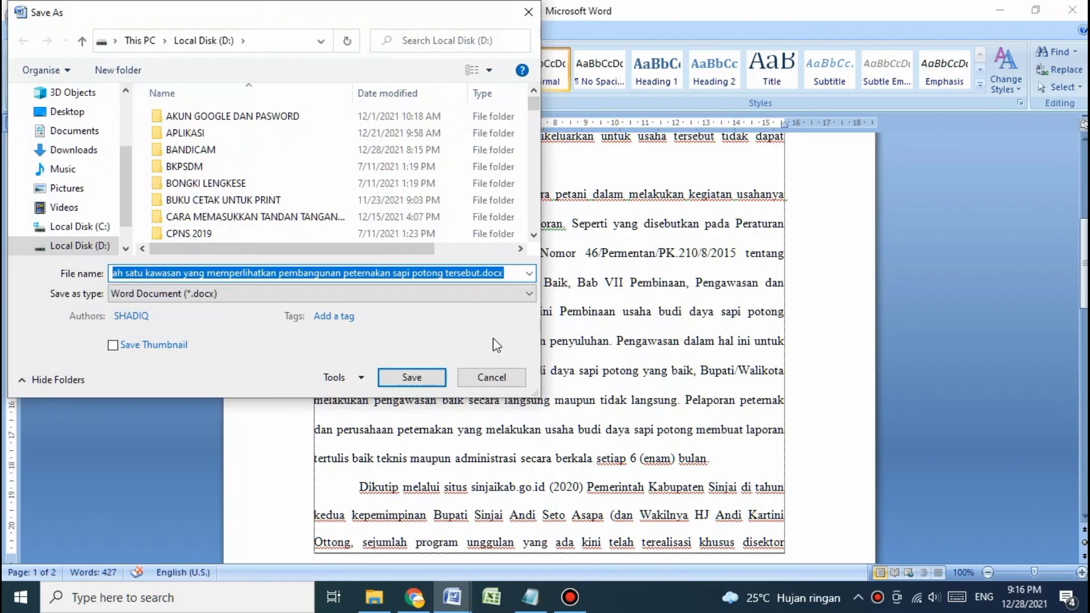
{"action": "type", "text": "DOKUMEN "}
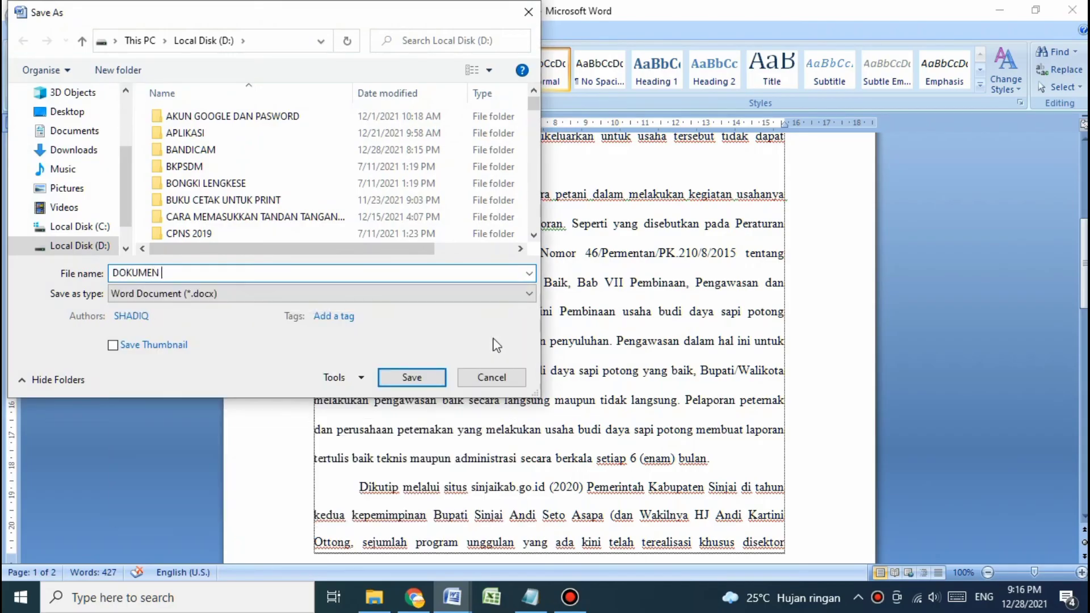
{"action": "type", "text": "PENTING"}
{"action": "left_click", "coordinate": [62, 249]}
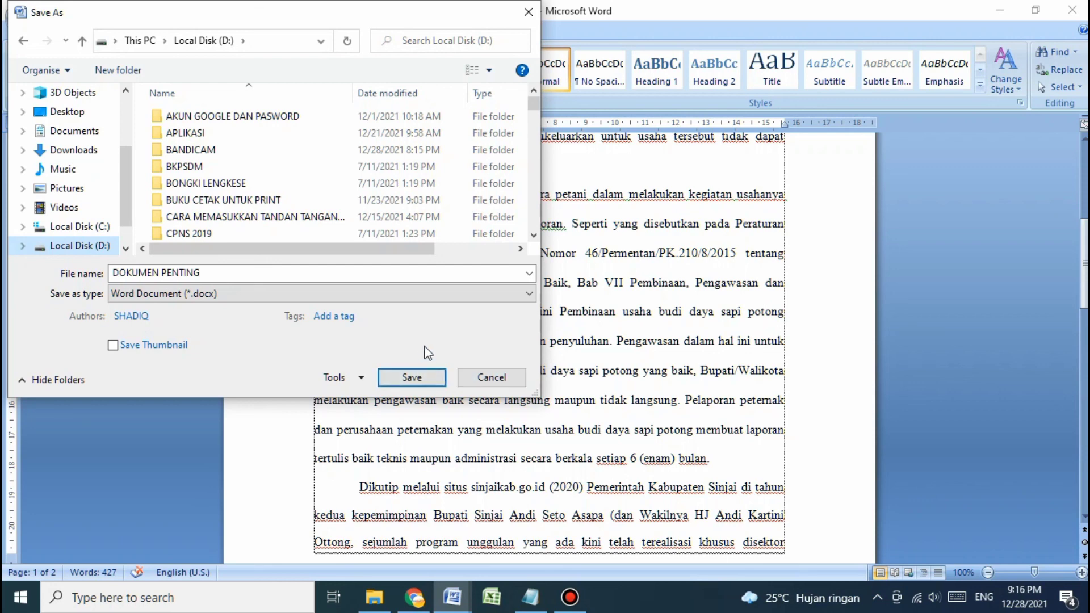
{"action": "left_click", "coordinate": [410, 378]}
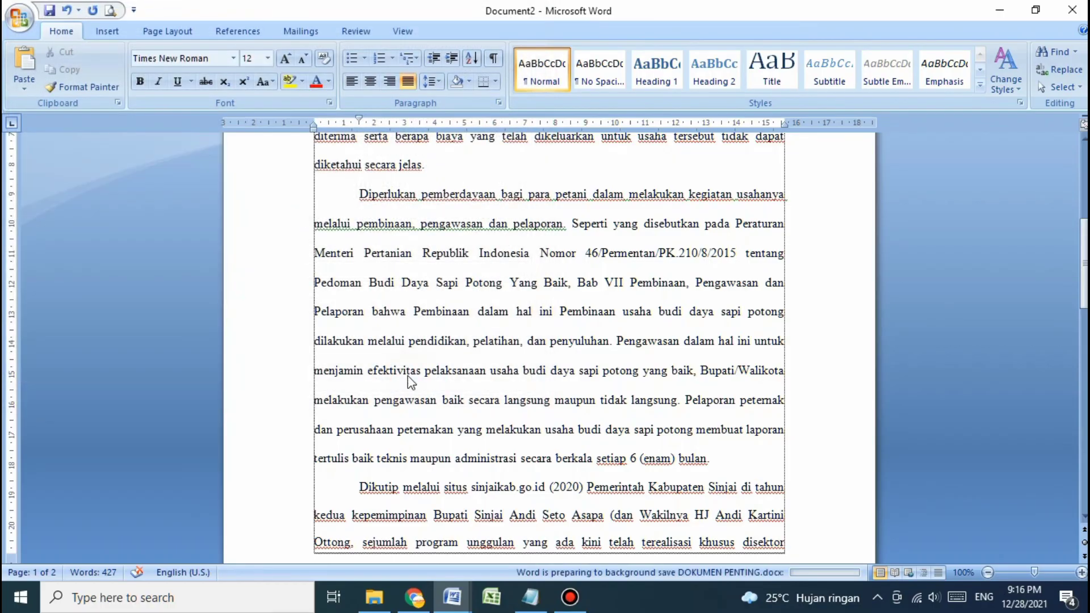